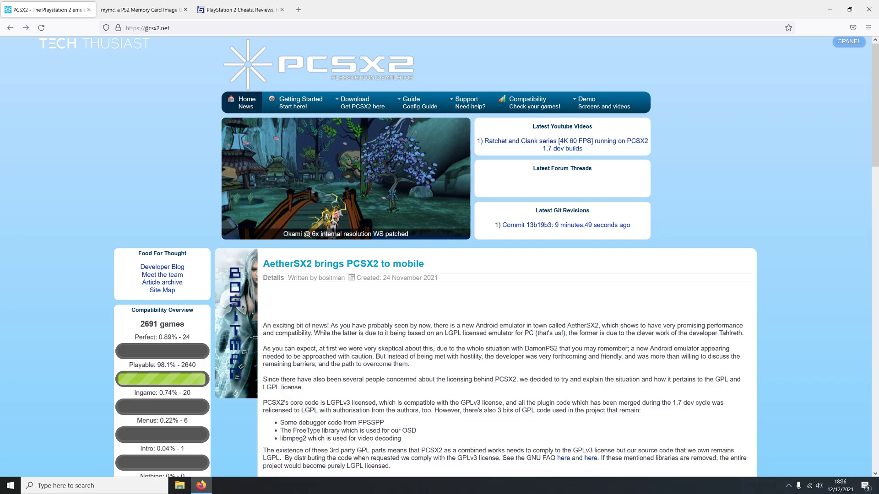
Look up the stable Windows releases of PCSX2 and the download links on the mymc utility's page.
{"action": "left_click", "coordinate": [355, 102]}
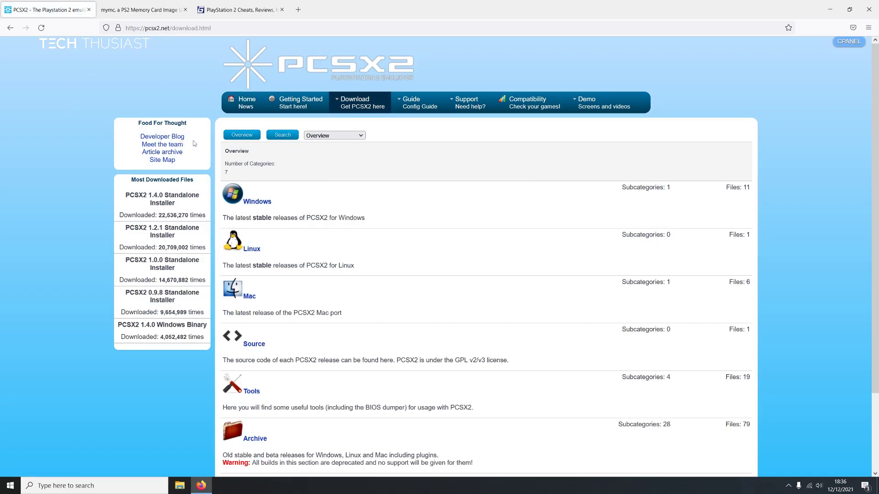
{"action": "left_click", "coordinate": [267, 200]}
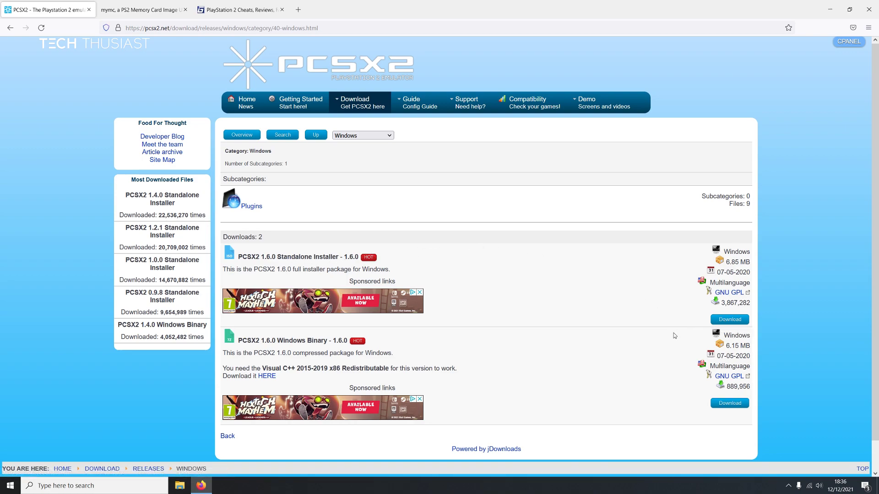
{"action": "left_click", "coordinate": [155, 7]}
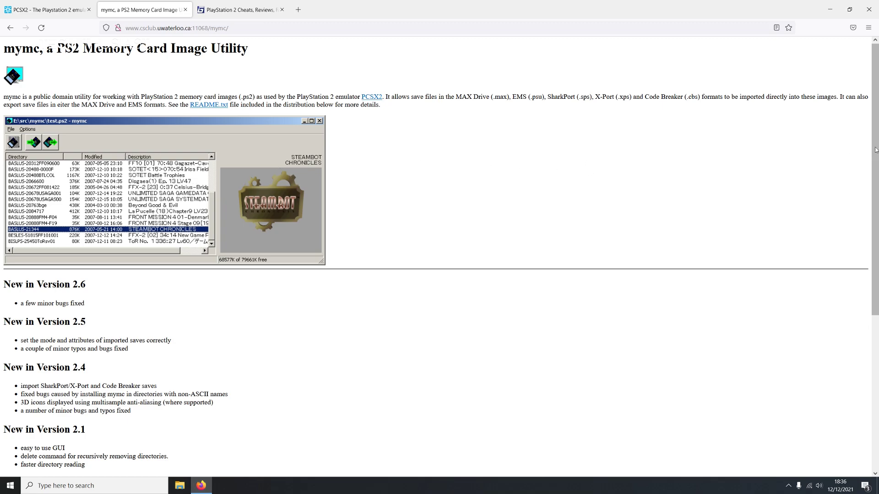
{"action": "left_click_drag", "start_coordinate": [875, 152], "coordinate": [877, 306]}
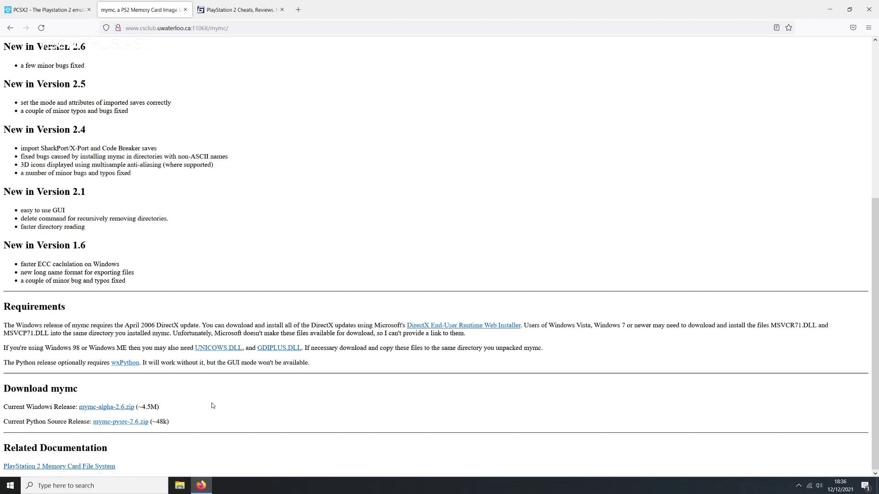
On GameFAQs, open the saves page for the PlayStation 2 game Dragon Ball Z: Budokai Tenkaichi 3.
{"action": "left_click", "coordinate": [250, 13]}
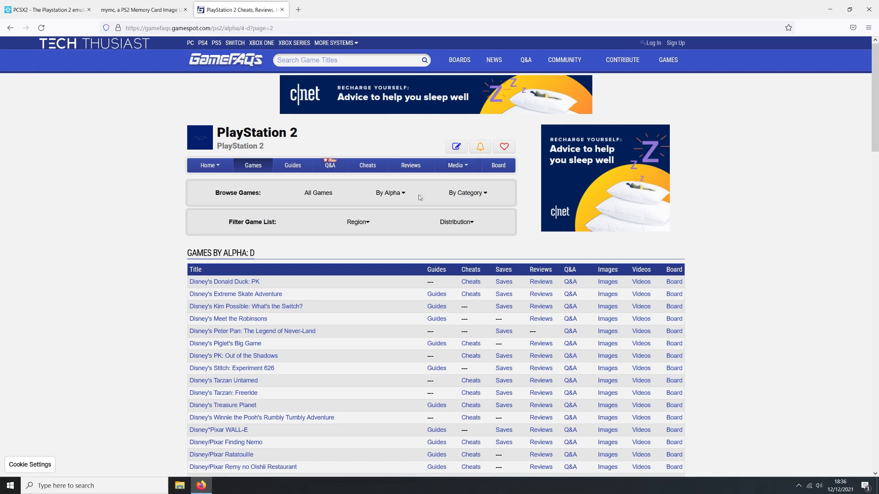
{"action": "mouse_move", "coordinate": [405, 198]}
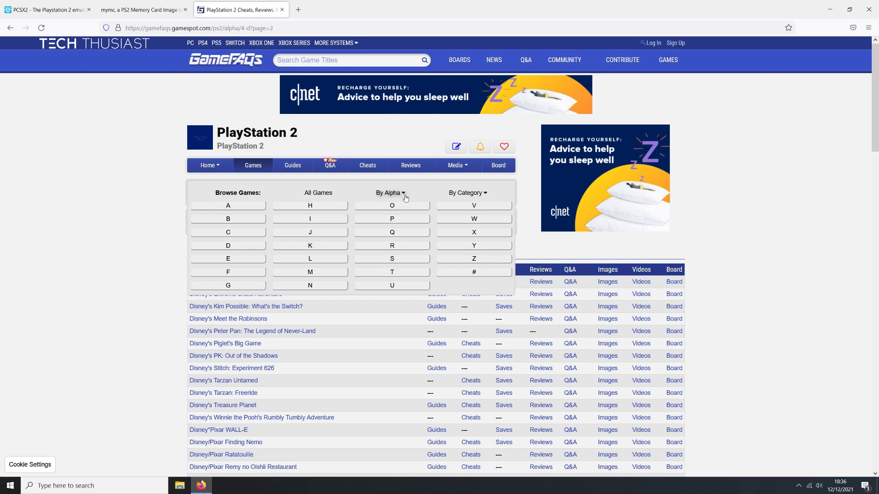
{"action": "left_click_drag", "start_coordinate": [877, 104], "coordinate": [877, 374]}
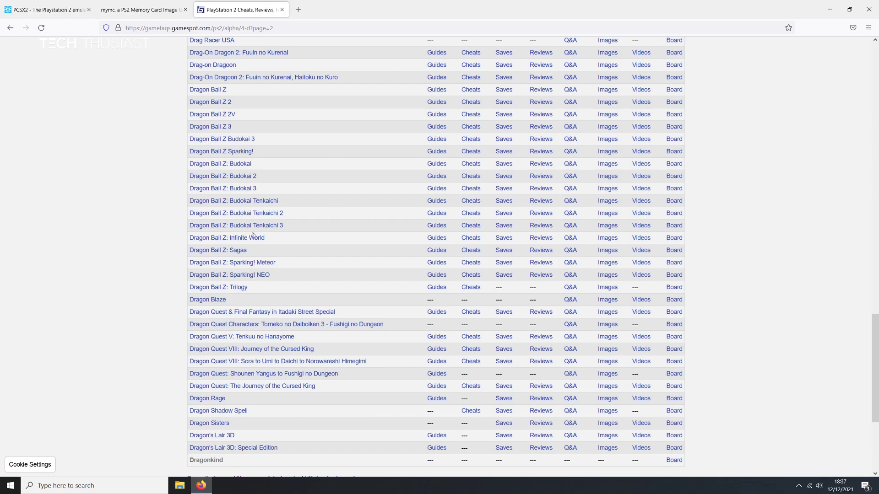
{"action": "left_click", "coordinate": [504, 226]}
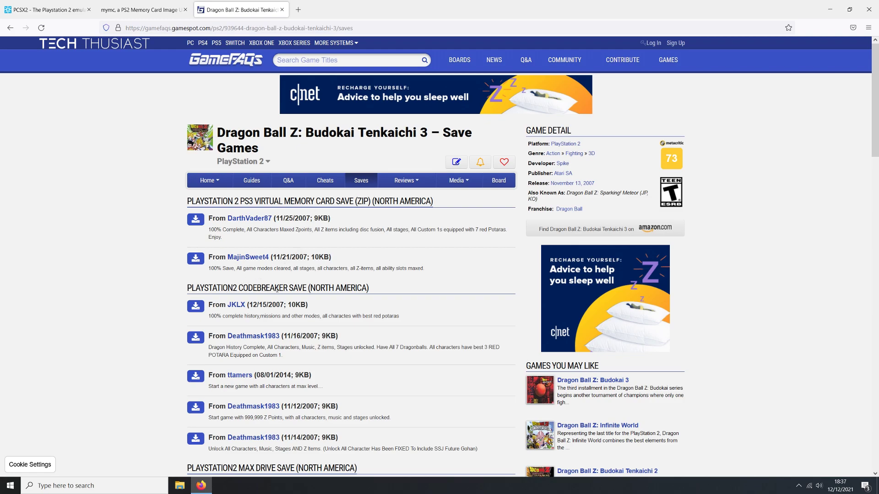
Read the description of the first save listed under PlayStation2 MAX Drive Save (North America).
{"action": "left_click_drag", "start_coordinate": [876, 162], "coordinate": [876, 221]}
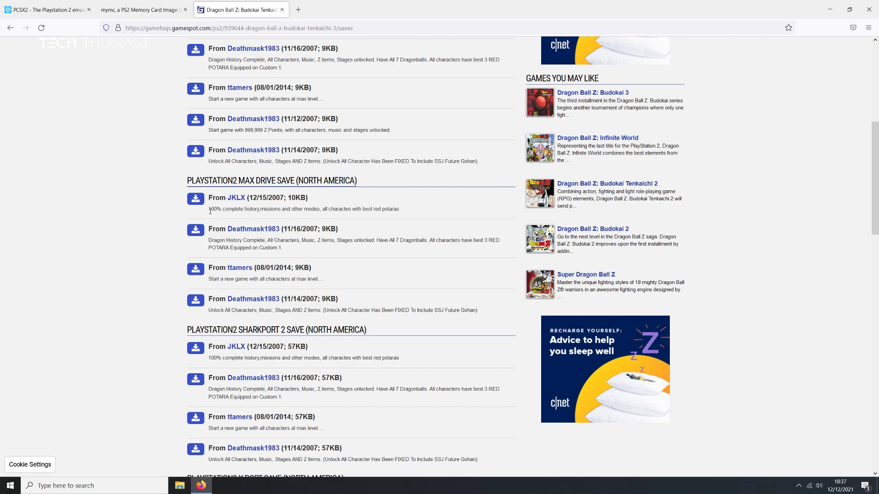
{"action": "left_click_drag", "start_coordinate": [210, 211], "coordinate": [398, 208]}
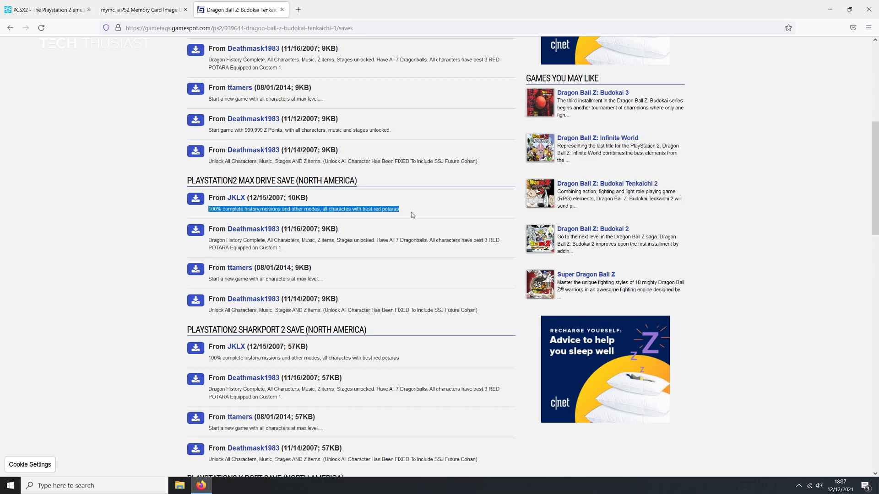
{"action": "left_click", "coordinate": [412, 212]}
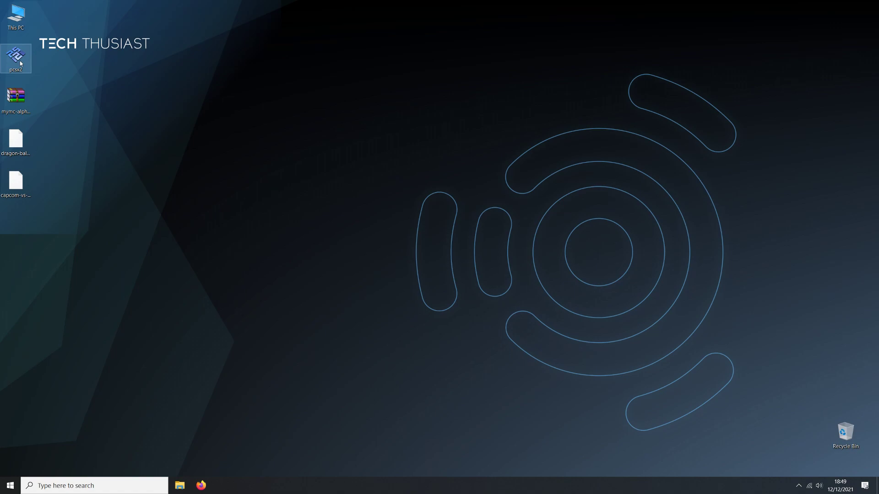
Launch PCSX2 from the desktop and check its memory card folder and card files, leaving the settings unchanged.
{"action": "double_click", "coordinate": [21, 63]}
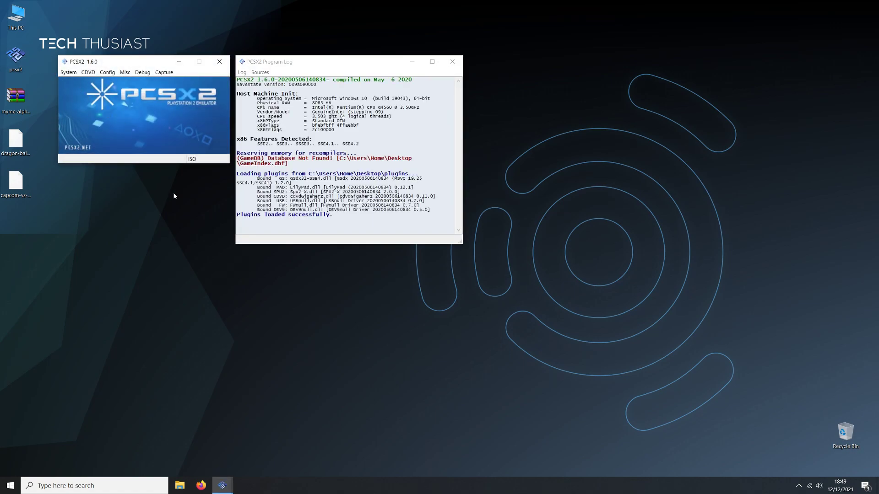
{"action": "left_click", "coordinate": [107, 72]}
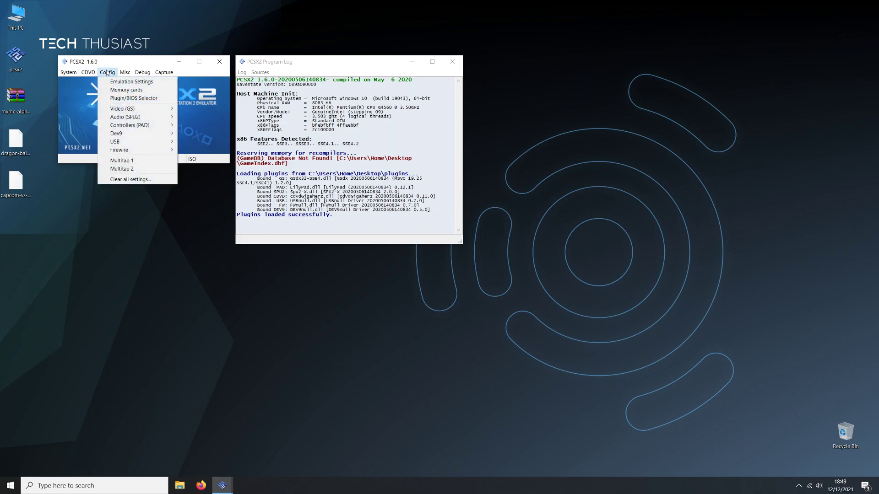
{"action": "left_click", "coordinate": [124, 90]}
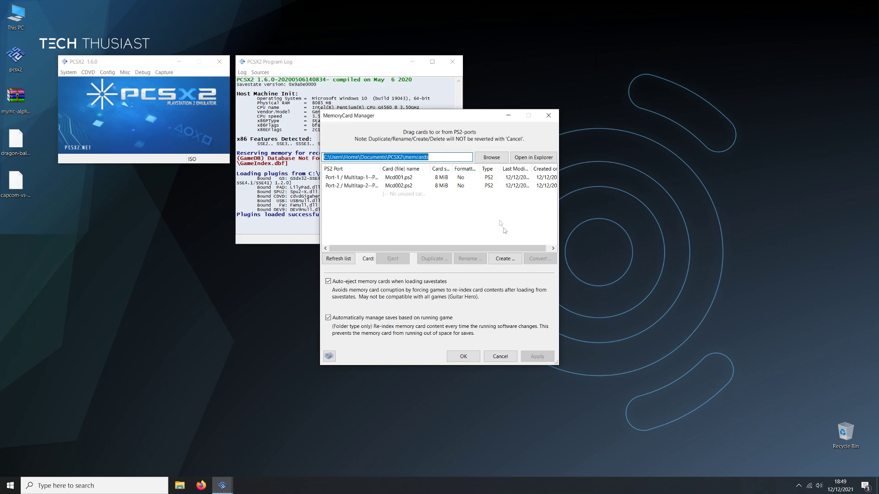
{"action": "left_click", "coordinate": [498, 357]}
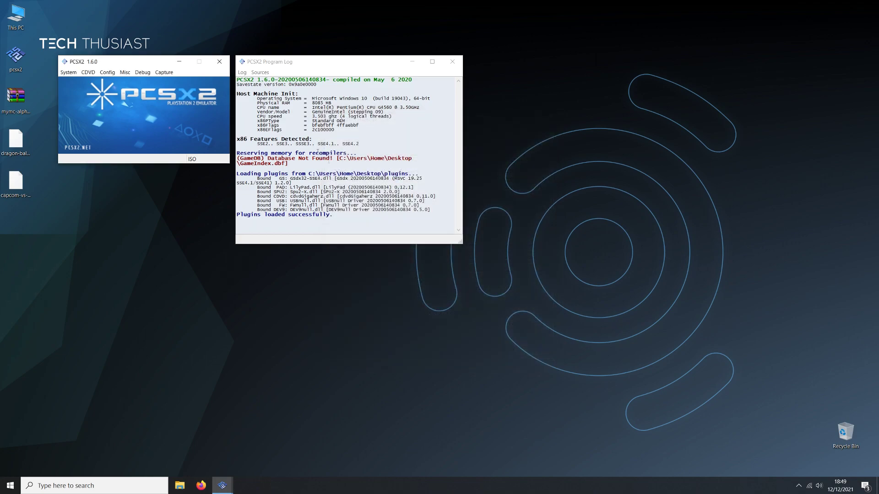
Set the emulator's disc source to No disc and boot the PS2 BIOS.
{"action": "left_click", "coordinate": [89, 73]}
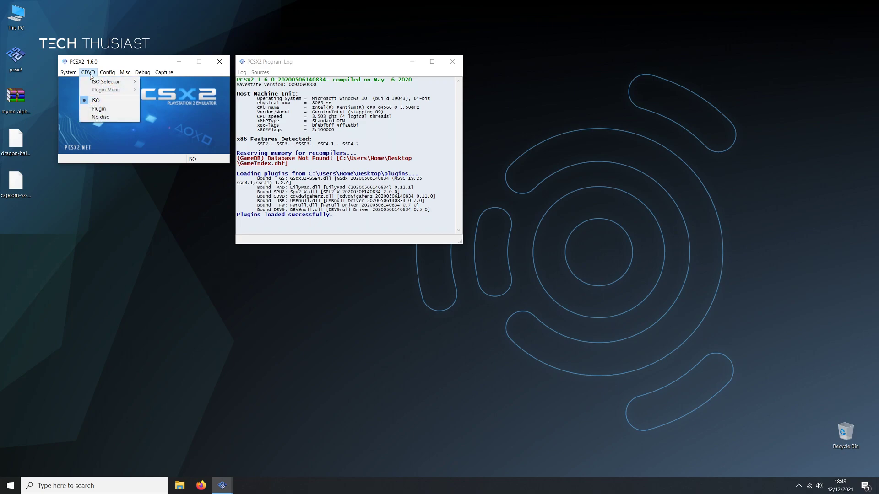
{"action": "left_click", "coordinate": [101, 118]}
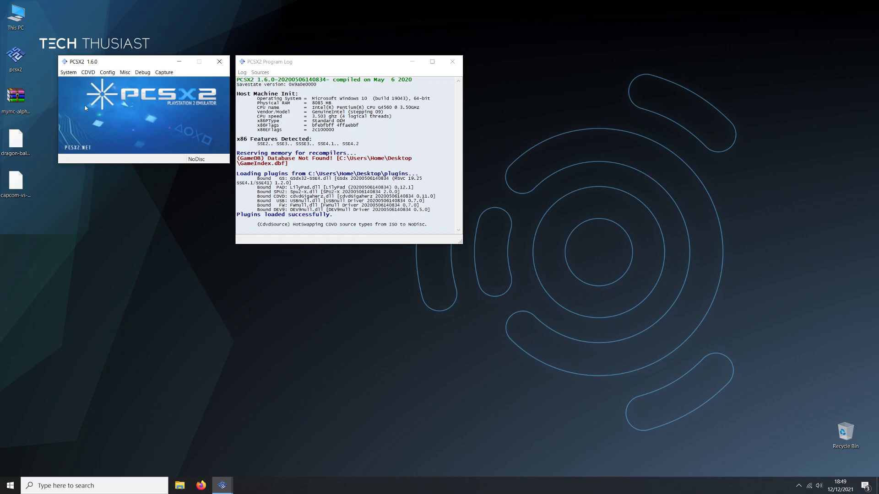
{"action": "left_click", "coordinate": [68, 72]}
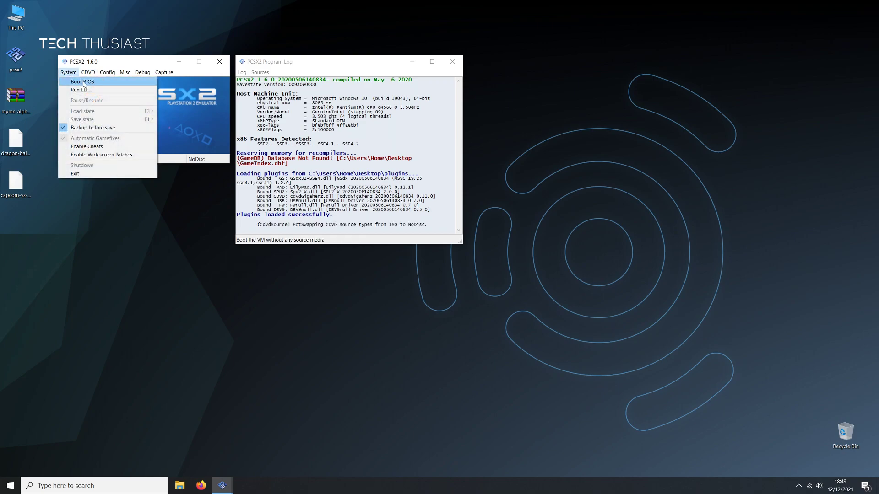
{"action": "left_click", "coordinate": [83, 82]}
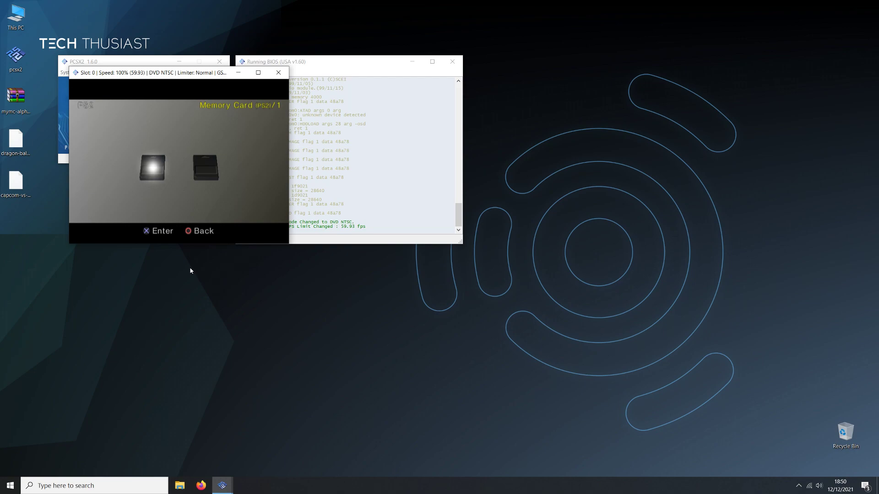
Format the unformatted PS2 memory card in slot 1 and return to the memory card selection.
{"action": "key", "text": "x"}
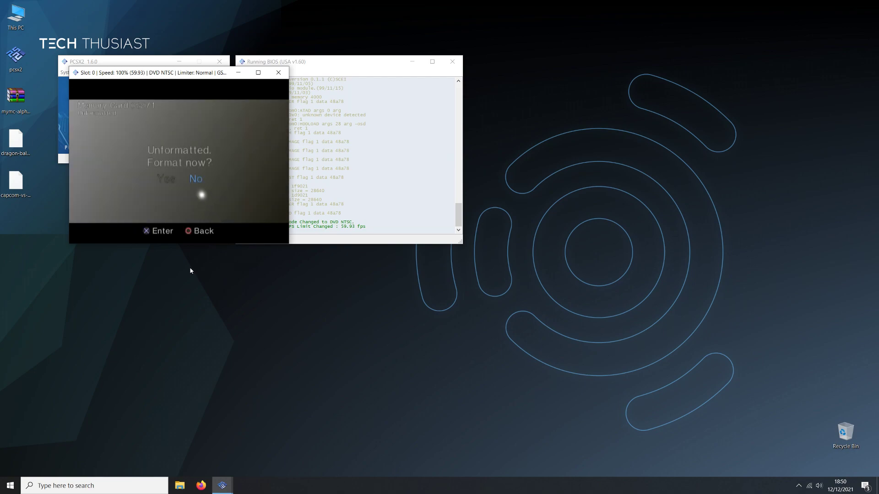
{"action": "key", "text": "Left"}
{"action": "key", "text": "Return"}
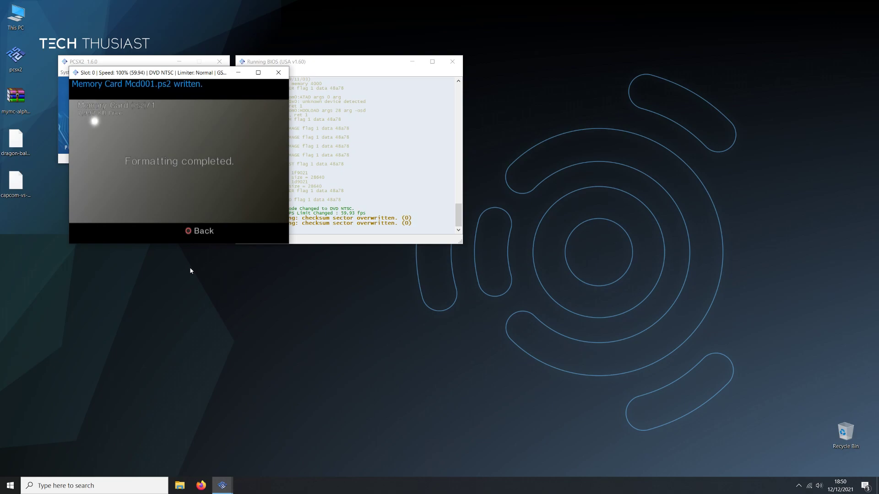
{"action": "key", "text": "BackSpace"}
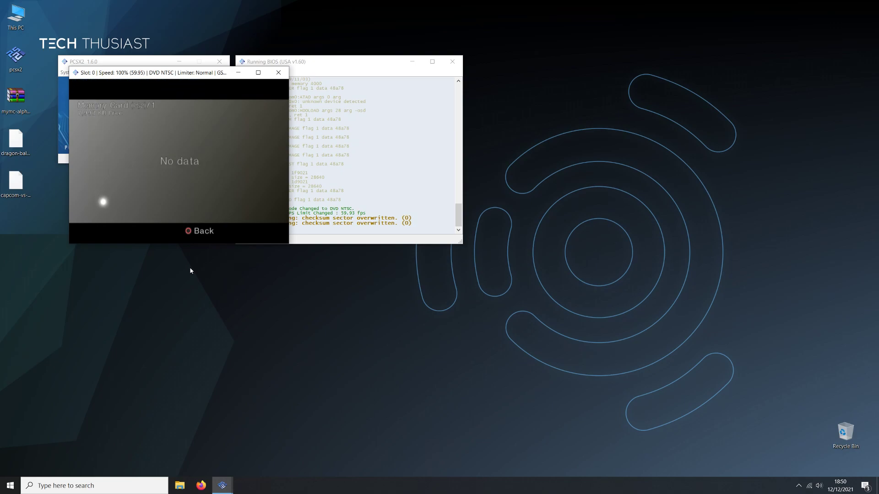
{"action": "key", "text": "BackSpace"}
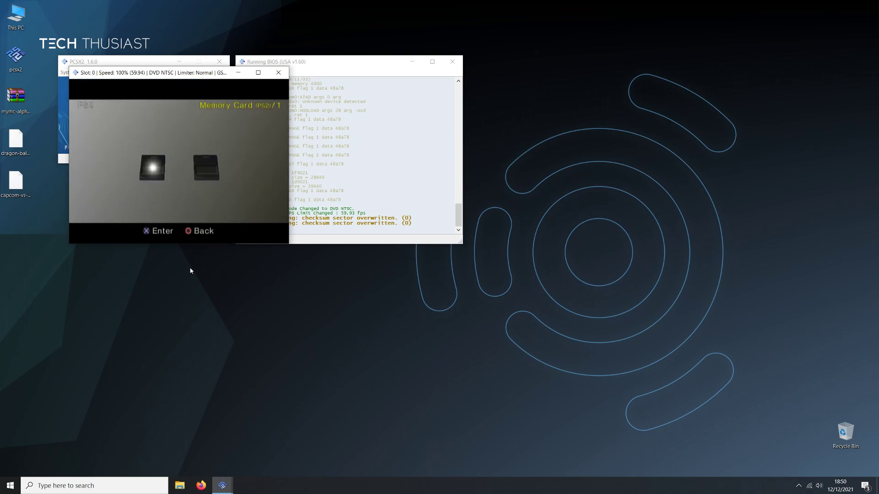
Close the running BIOS window and quit PCSX2.
{"action": "left_click", "coordinate": [78, 74]}
{"action": "left_click", "coordinate": [92, 128]}
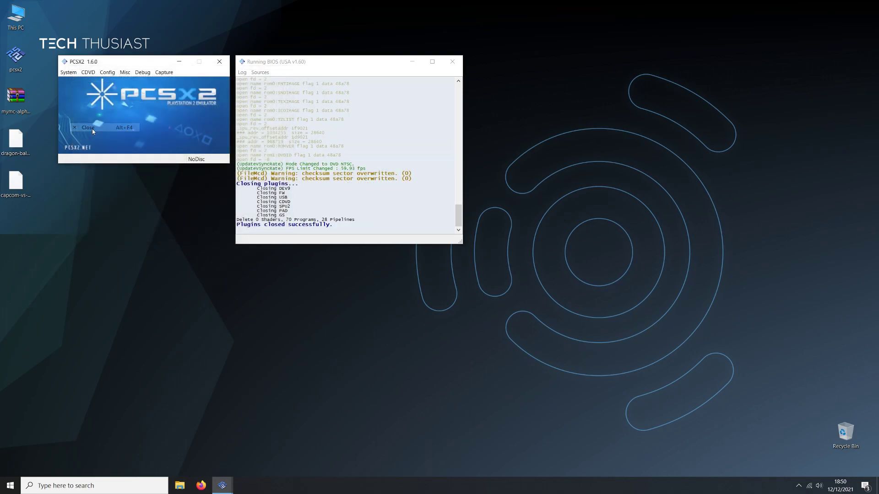
{"action": "left_click", "coordinate": [225, 66]}
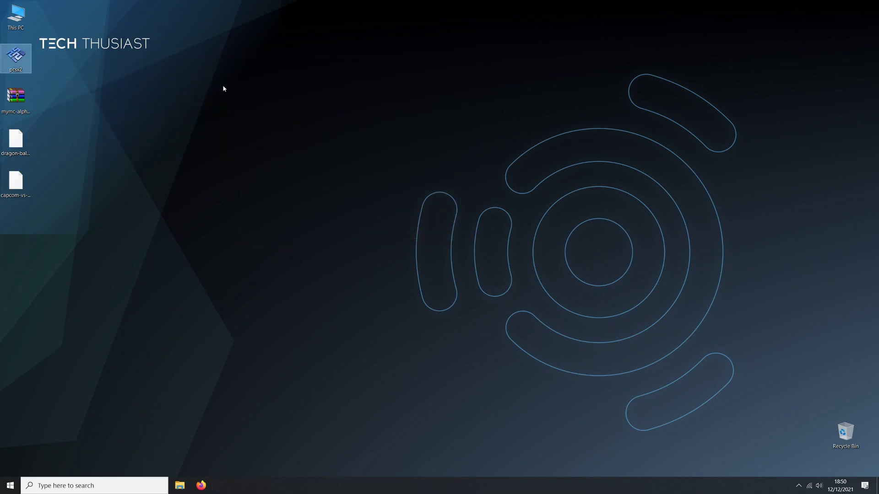
{"action": "left_click", "coordinate": [224, 88]}
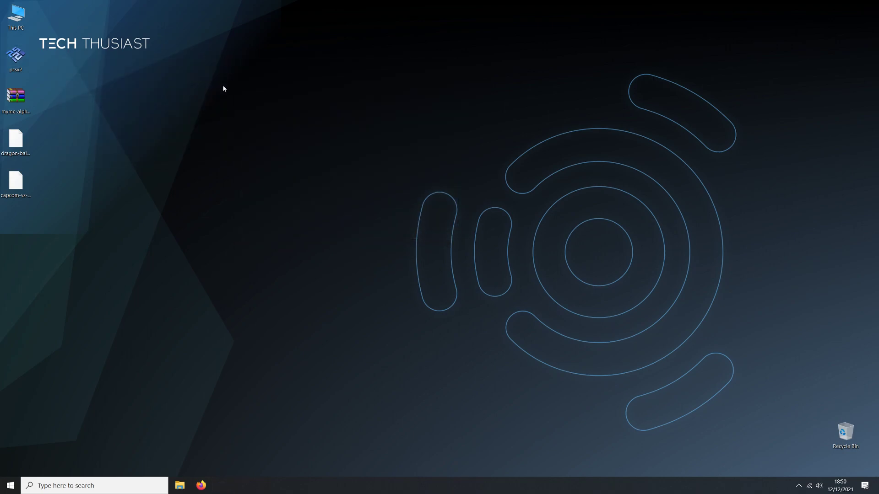
Extract the mymc archive on the desktop into its own mymc-alpha-2.6 folder.
{"action": "left_click", "coordinate": [21, 101]}
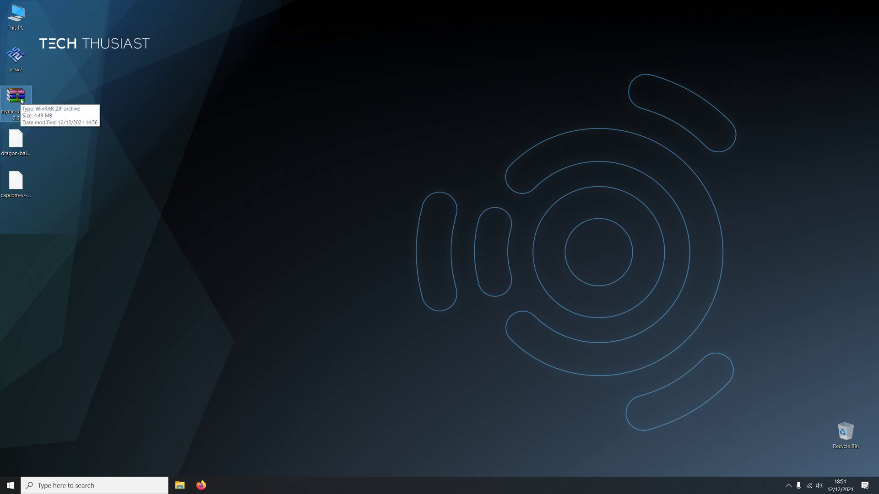
{"action": "right_click", "coordinate": [22, 101]}
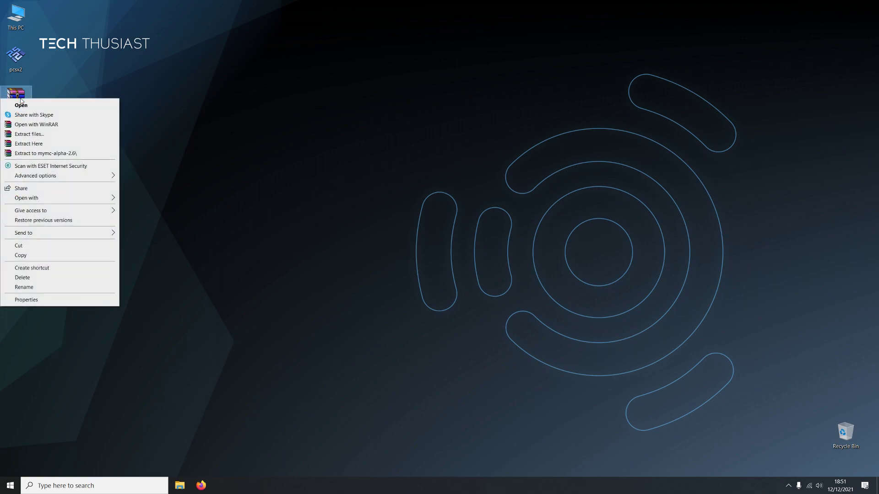
{"action": "left_click", "coordinate": [78, 157]}
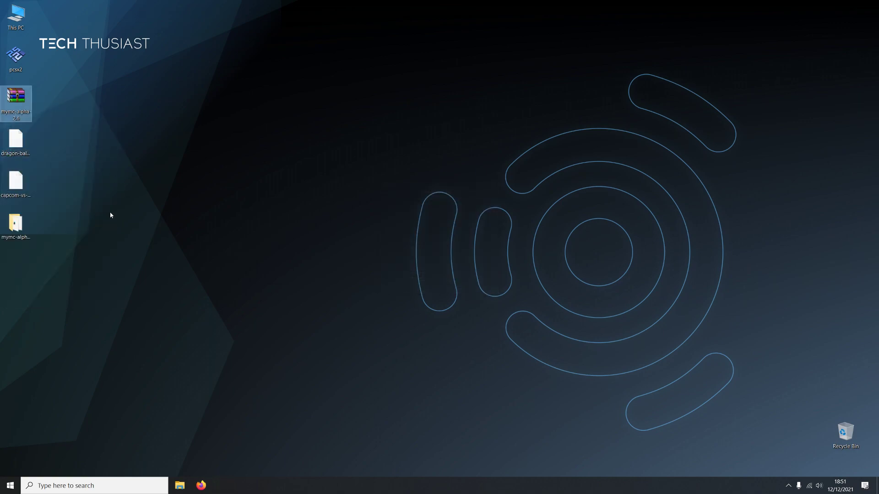
Launch mymc from the extracted folder and load the Mcd001.ps2 memory card image from the PCSX2 memcards folder.
{"action": "double_click", "coordinate": [18, 226]}
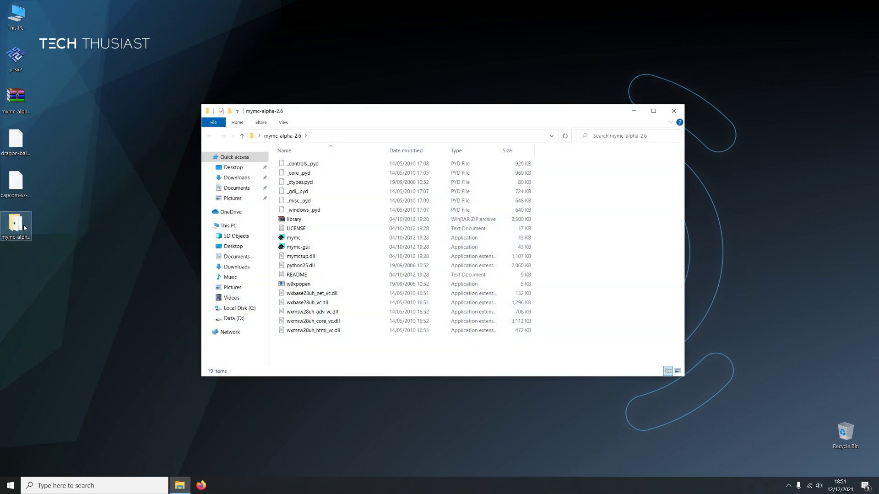
{"action": "double_click", "coordinate": [307, 241]}
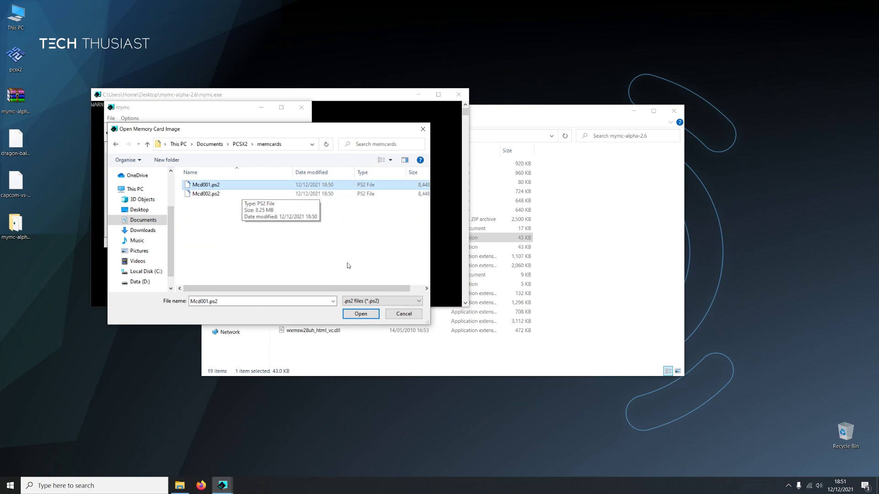
{"action": "left_click", "coordinate": [361, 314]}
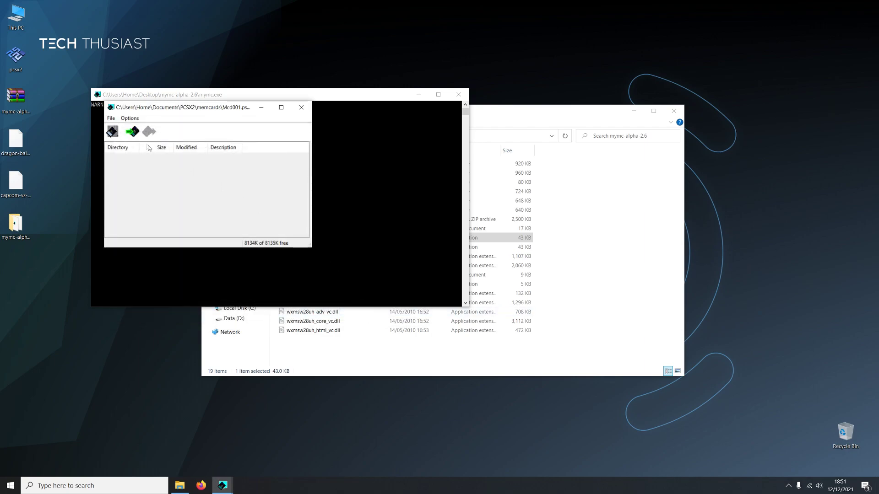
Import the Capcom vs. SNK 2 and Dragon Ball Z: Budokai Tenkaichi 3 MAX save files from the Desktop into the memory card.
{"action": "left_click", "coordinate": [133, 133]}
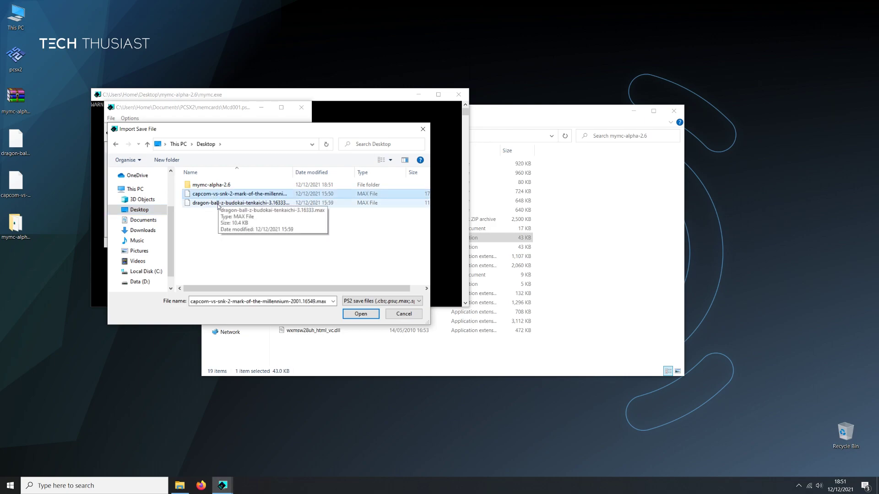
{"action": "left_click", "coordinate": [360, 315]}
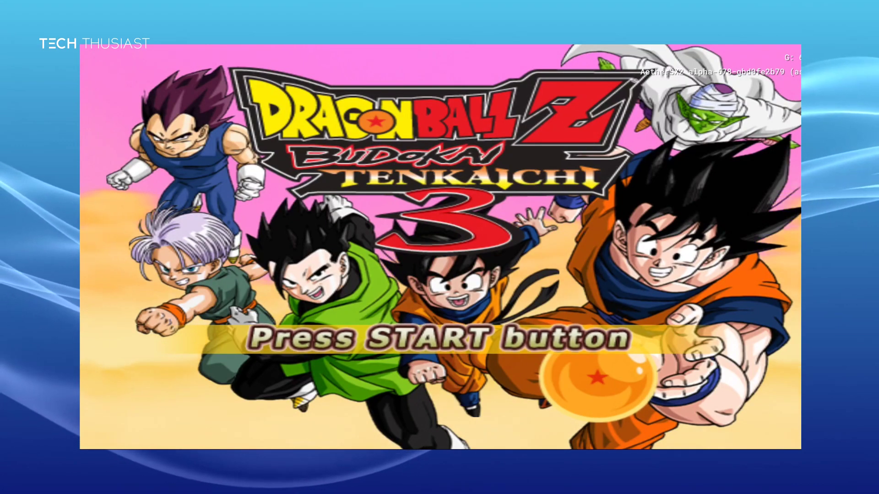
{"action": "key", "text": "Return"}
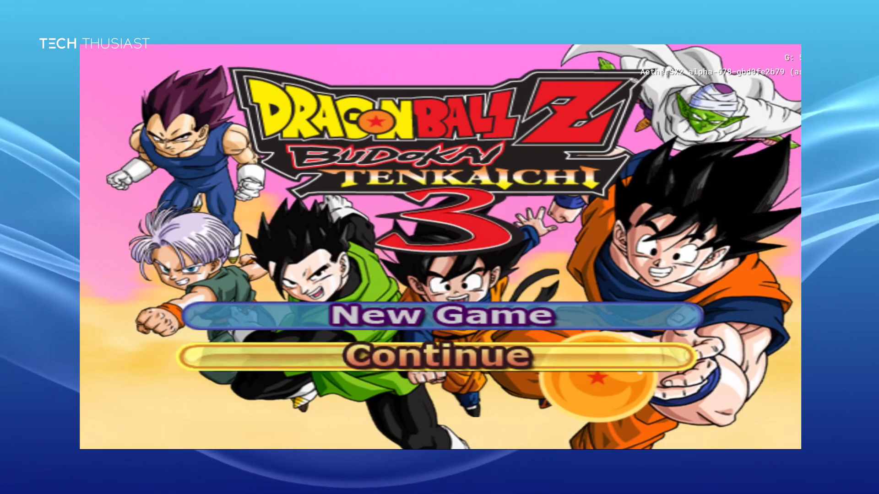
Enter the Dragon History mode of Dragon Ball Z: Budokai Tenkaichi 3 in AetherSX2 and advance through Goku's introduction.
{"action": "key", "text": "Return"}
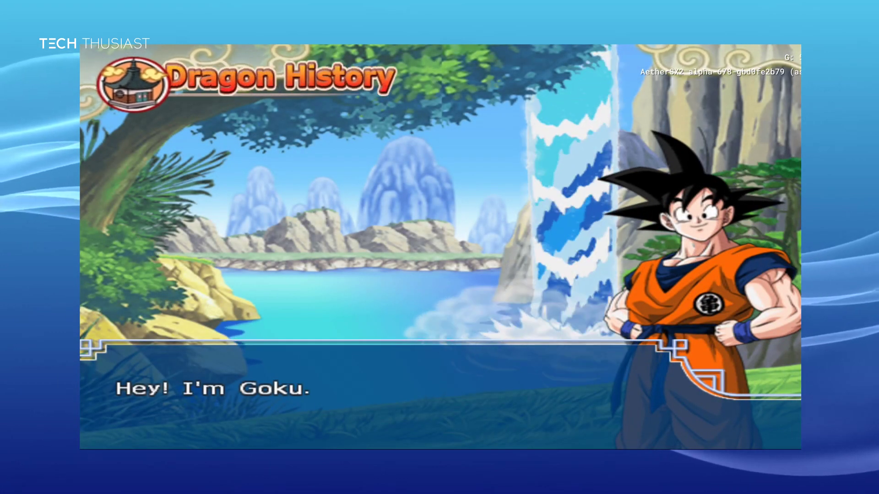
{"action": "key", "text": "Return"}
{"action": "key", "text": "Return"}
{"action": "key", "text": "Return"}
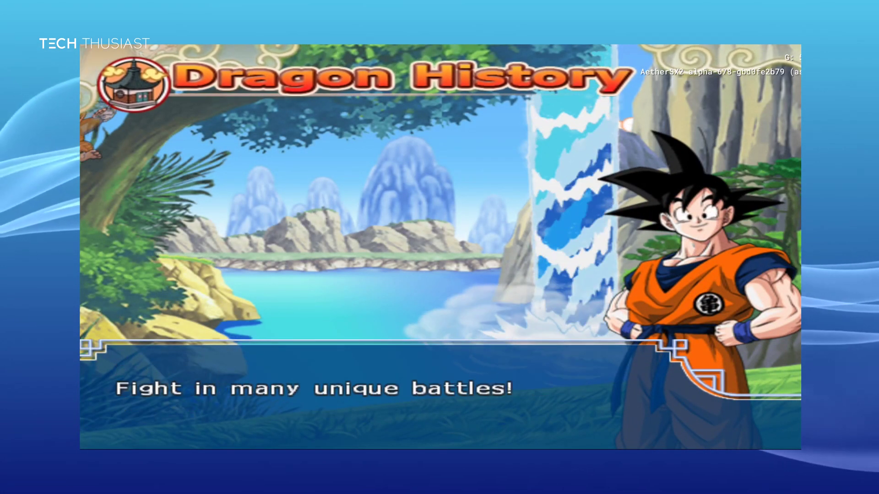
{"action": "key", "text": "Return"}
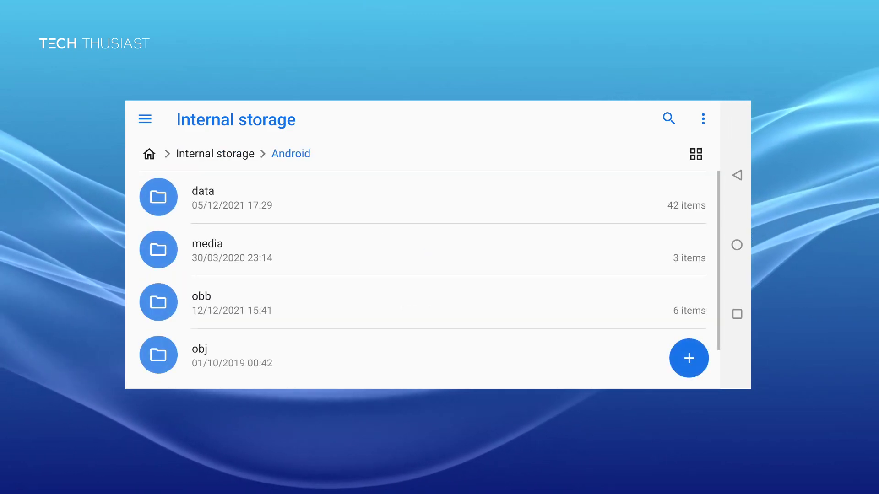
In the phone's file manager, copy Mcd001.ps2 from Android/data/xyz.aethersx2.android/files/memcards to internal storage.
{"action": "scroll", "coordinate": [423, 279], "scroll_direction": "down", "scroll_amount": 20}
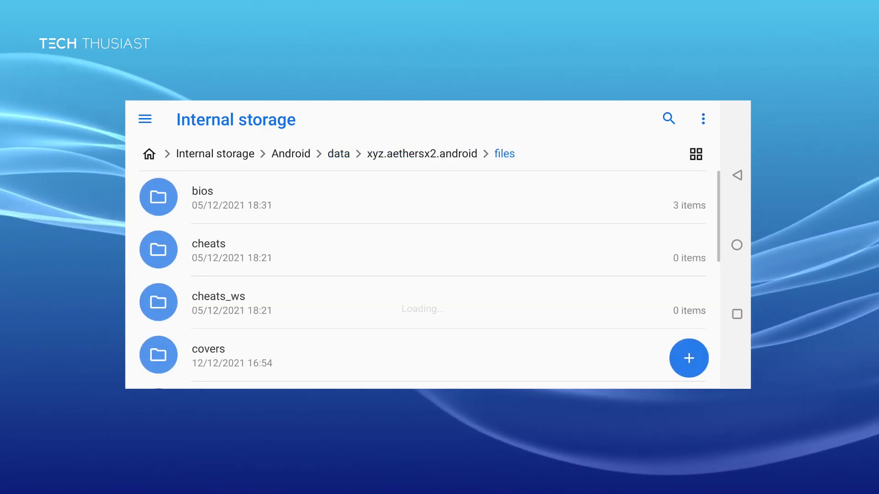
{"action": "scroll", "coordinate": [421, 279], "scroll_direction": "down", "scroll_amount": 4}
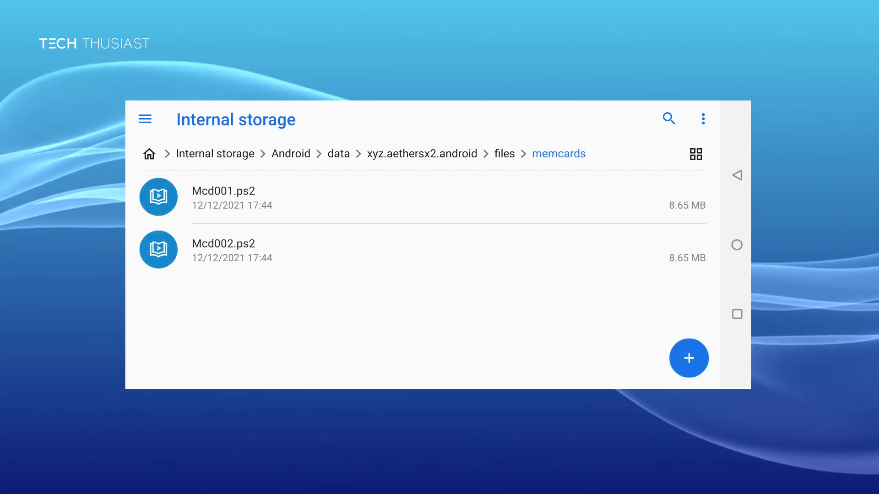
{"action": "left_click", "coordinate": [421, 197]}
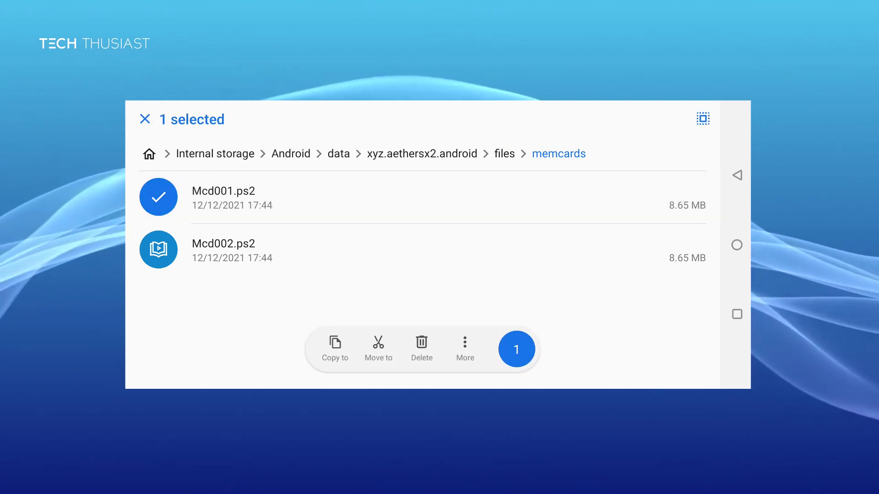
{"action": "left_click", "coordinate": [334, 347]}
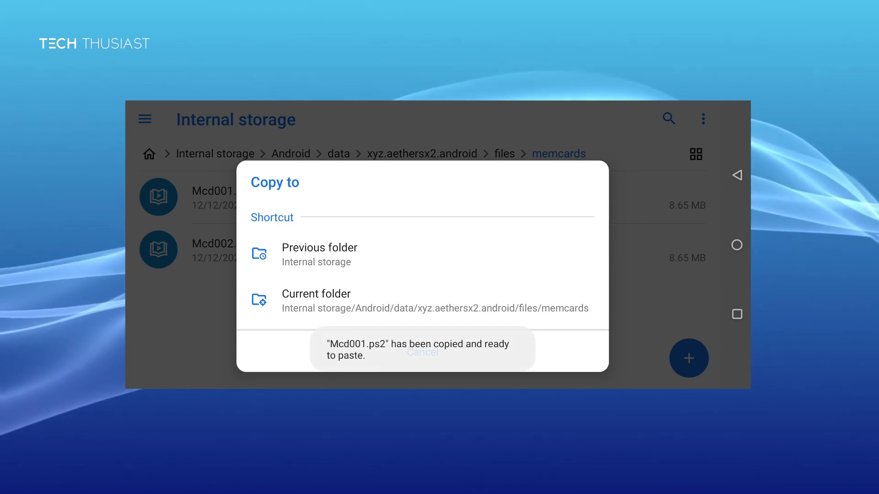
{"action": "left_click", "coordinate": [319, 255]}
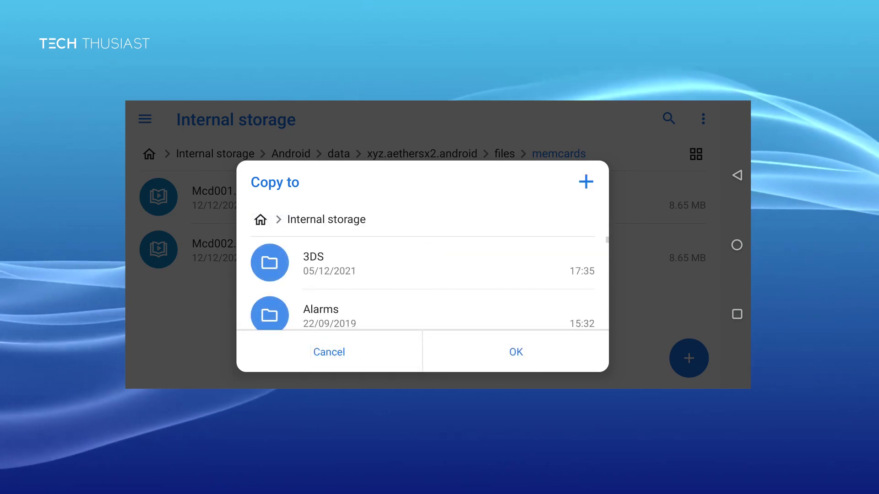
{"action": "scroll", "coordinate": [422, 283], "scroll_direction": "down", "scroll_amount": 2}
{"action": "scroll", "coordinate": [422, 284], "scroll_direction": "down", "scroll_amount": 5}
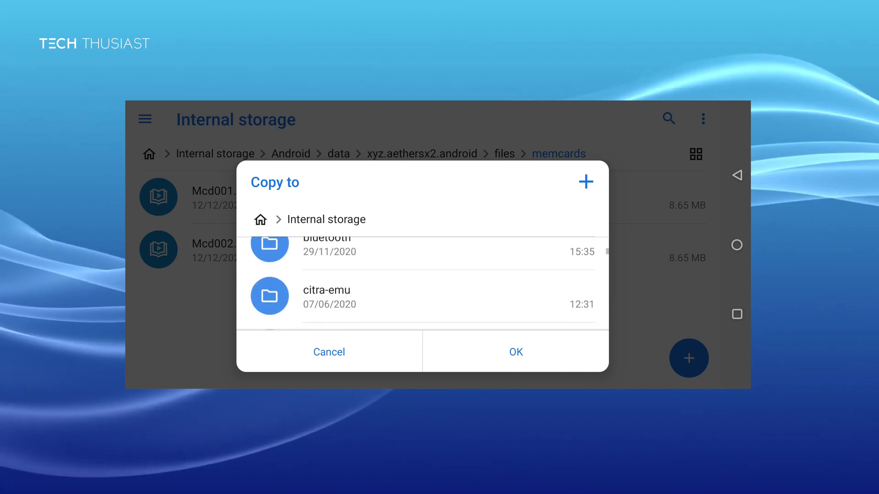
{"action": "scroll", "coordinate": [422, 283], "scroll_direction": "down", "scroll_amount": 1}
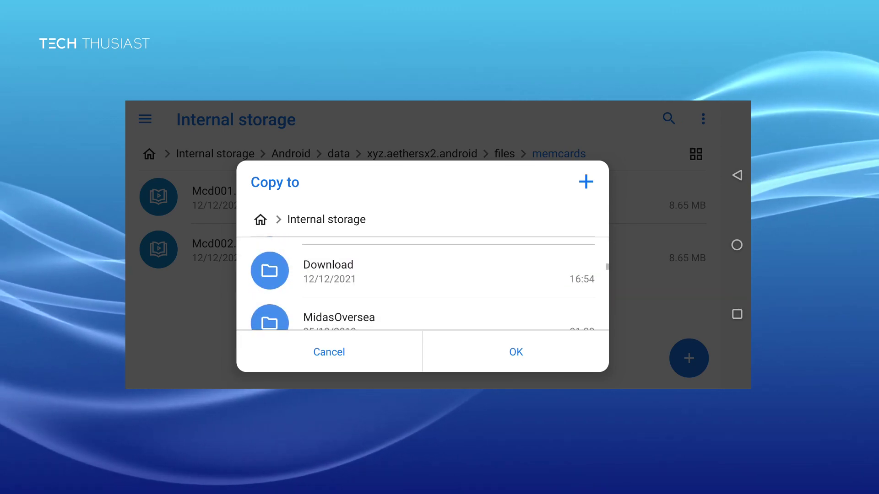
{"action": "left_click", "coordinate": [327, 270]}
{"action": "left_click", "coordinate": [515, 352]}
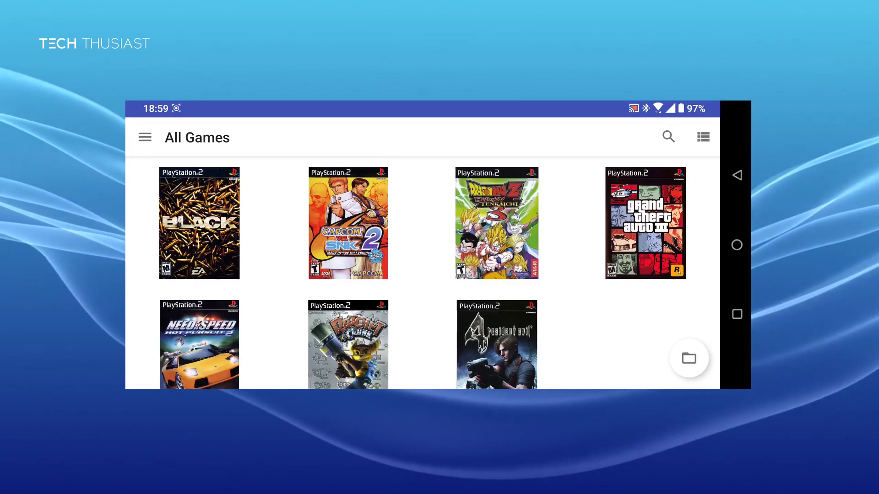
In AetherSX2, import the Mcd001.ps2 memory card from the phone's storage into Slot 1.
{"action": "left_click", "coordinate": [145, 137]}
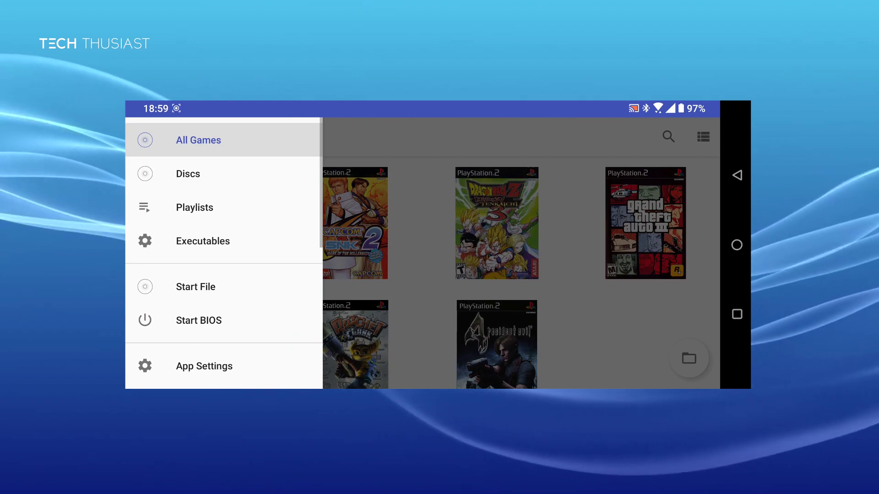
{"action": "scroll", "coordinate": [223, 252], "scroll_direction": "down", "scroll_amount": 2}
{"action": "scroll", "coordinate": [224, 251], "scroll_direction": "down", "scroll_amount": 1}
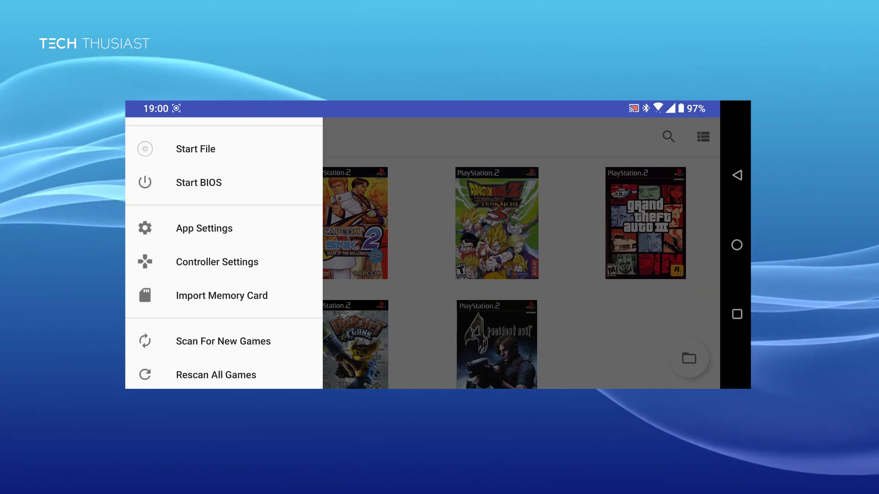
{"action": "left_click", "coordinate": [222, 295]}
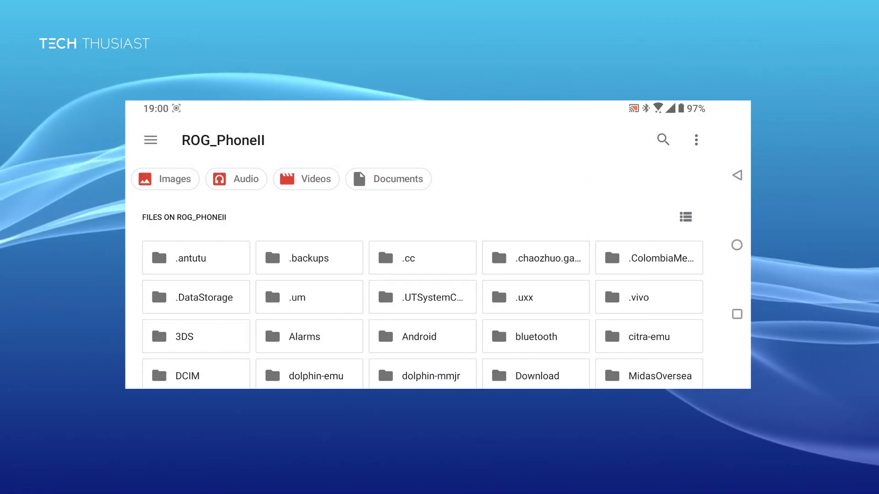
{"action": "scroll", "coordinate": [422, 292], "scroll_direction": "down", "scroll_amount": 5}
{"action": "scroll", "coordinate": [383, 269], "scroll_direction": "down", "scroll_amount": 4}
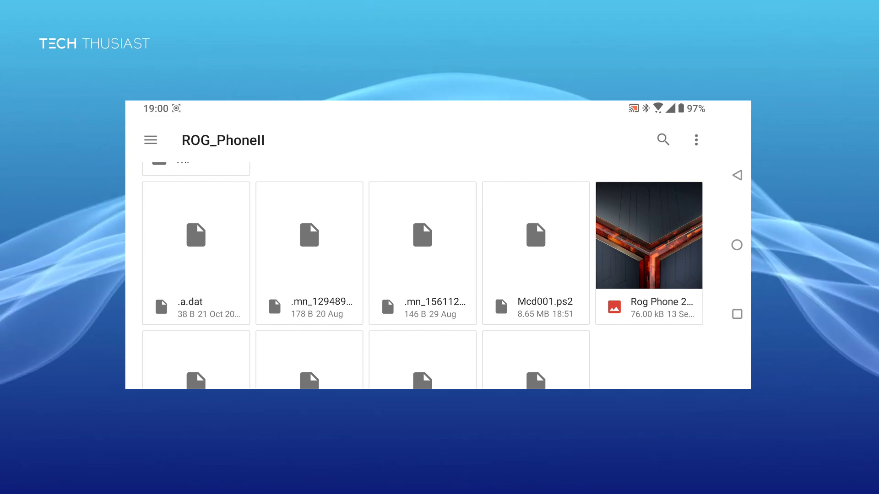
{"action": "left_click", "coordinate": [535, 253]}
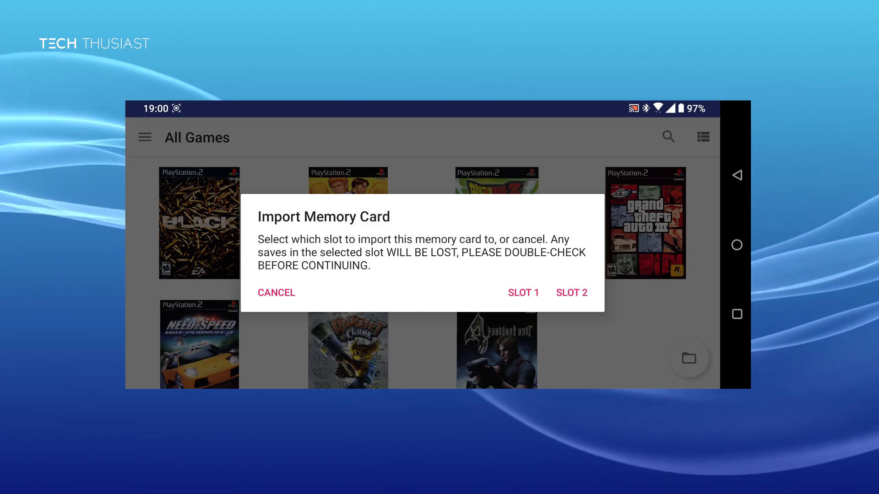
{"action": "left_click", "coordinate": [522, 292]}
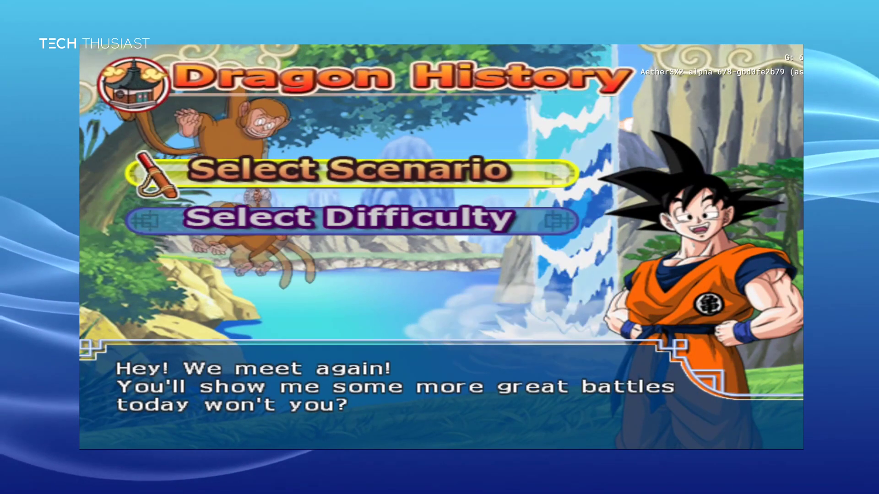
Check the imported save by browsing the Dragon History scenarios from Saiyan Saga through Staff Credits, and choose the What If Saga.
{"action": "key", "text": "Return"}
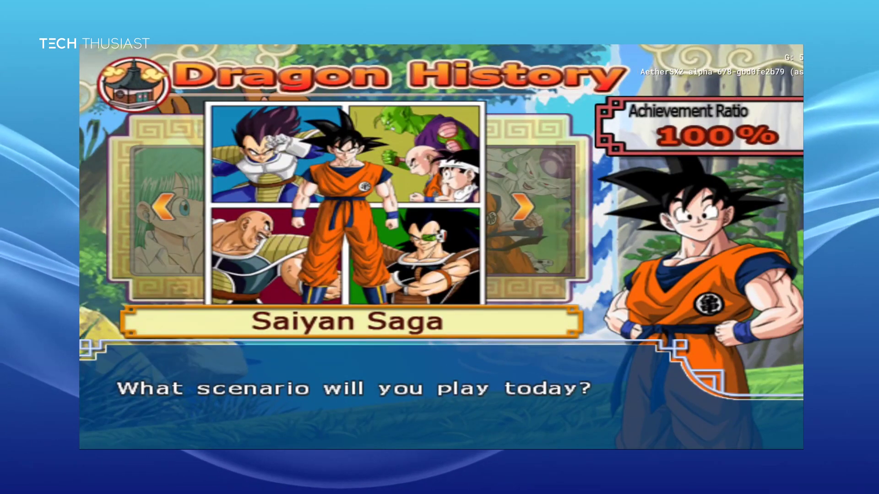
{"action": "key", "text": "Right"}
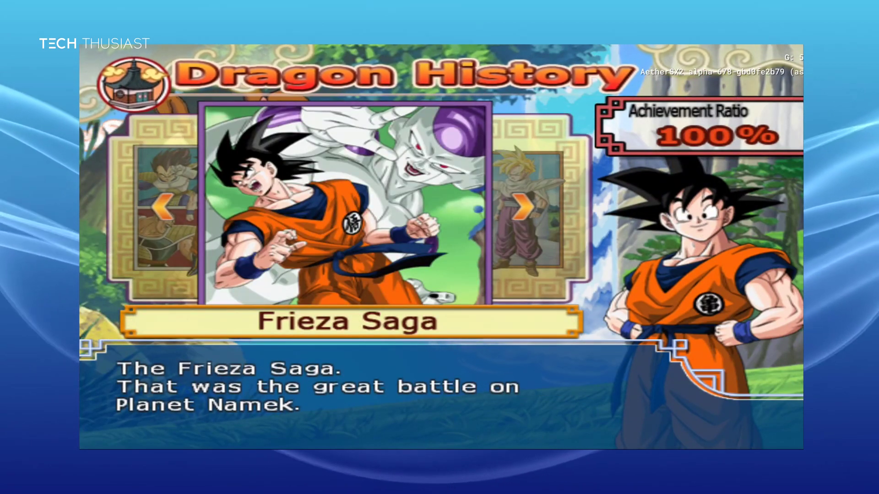
{"action": "key", "text": "Right"}
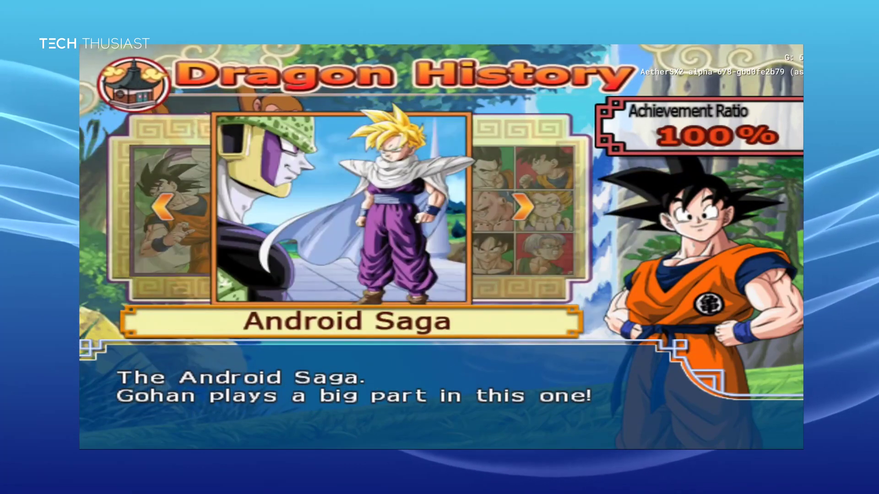
{"action": "key", "text": "Right"}
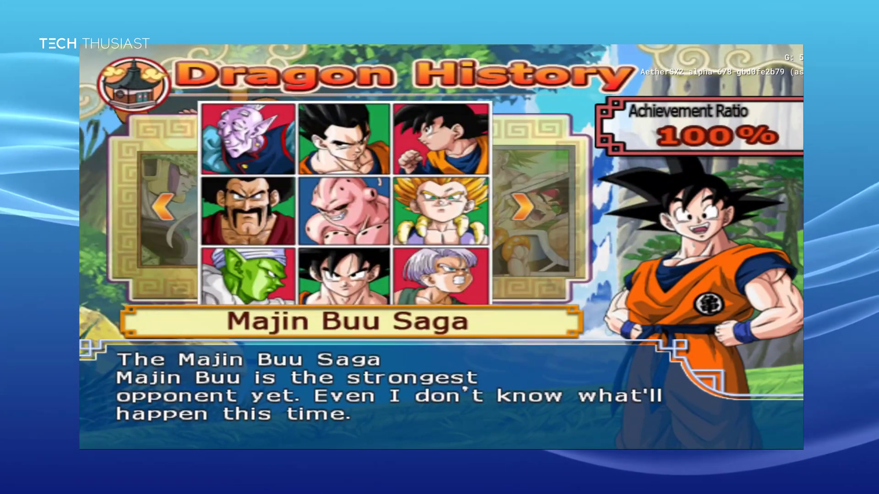
{"action": "key", "text": "Right"}
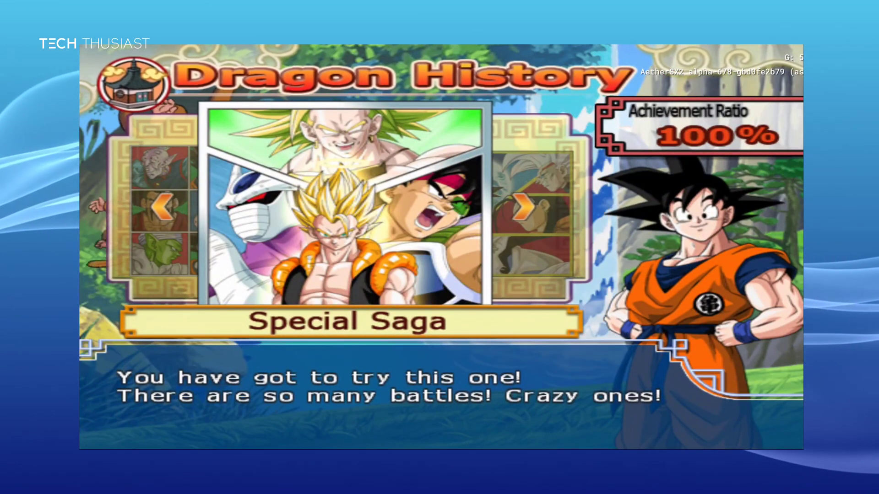
{"action": "key", "text": "Right"}
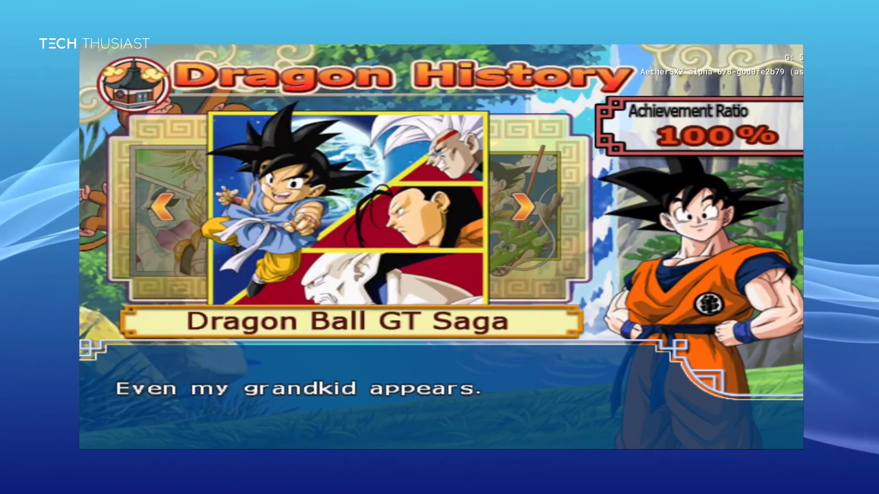
{"action": "key", "text": "Right"}
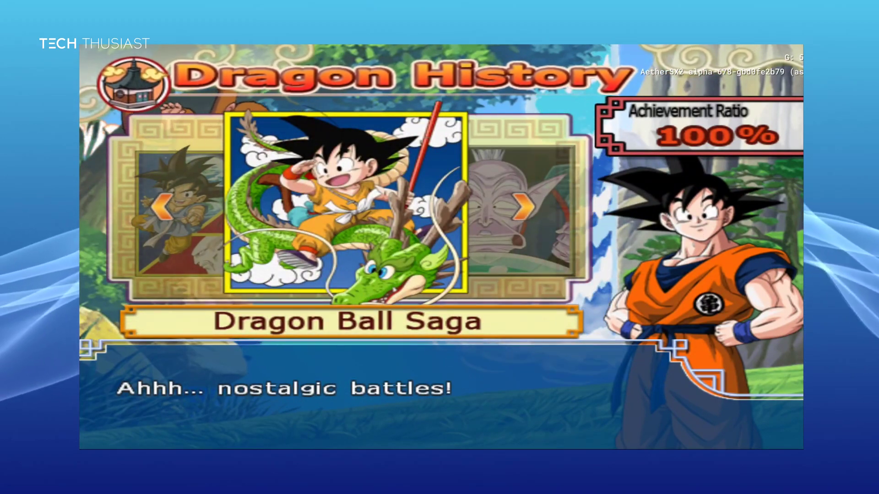
{"action": "key", "text": "Right"}
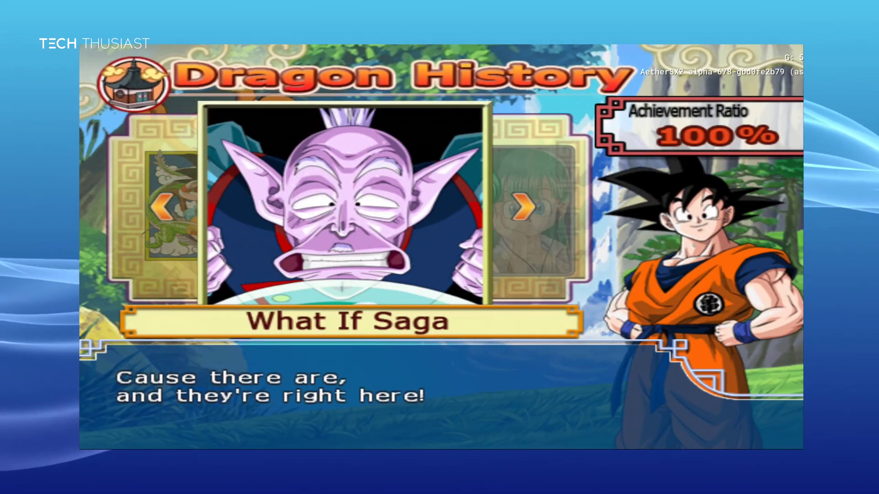
{"action": "key", "text": "Right"}
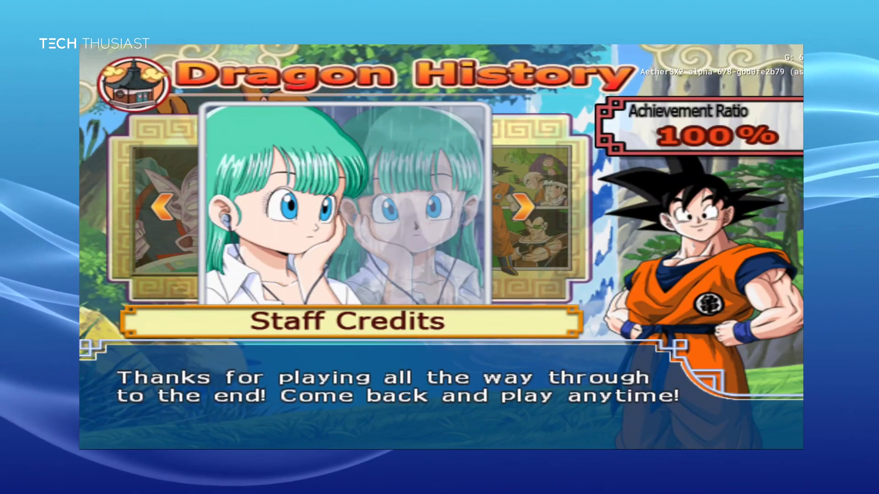
{"action": "key", "text": "Left"}
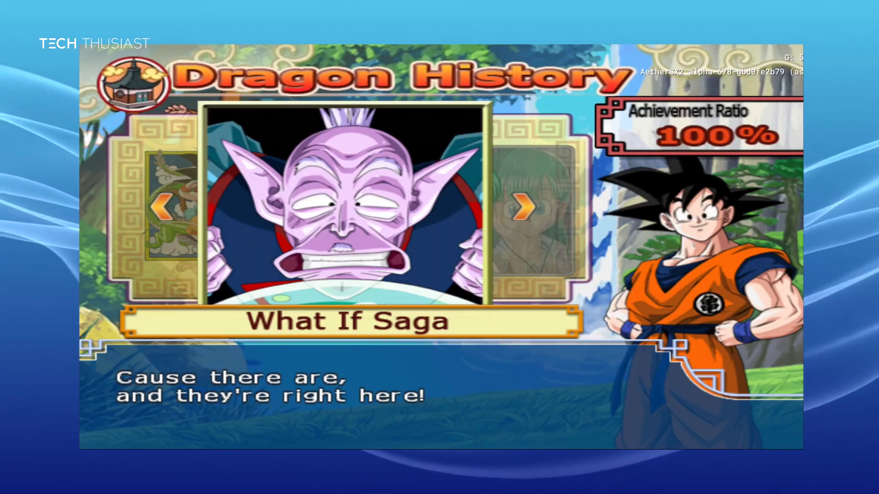
{"action": "key", "text": "Return"}
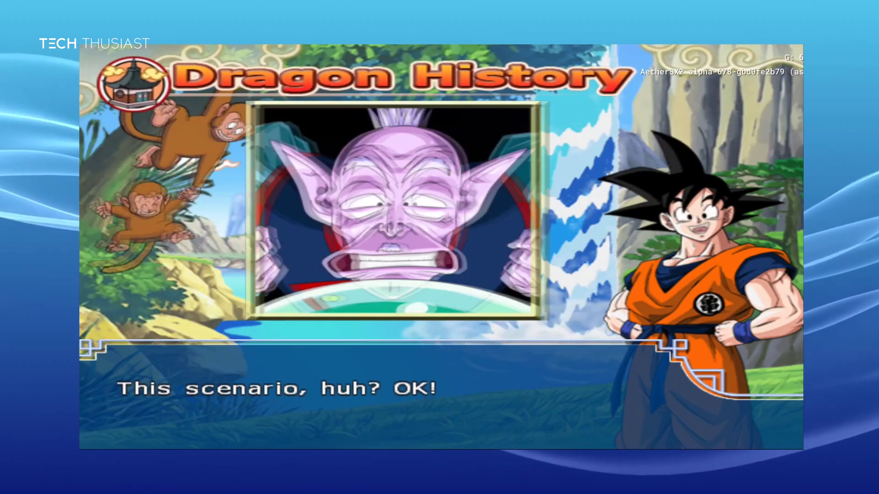